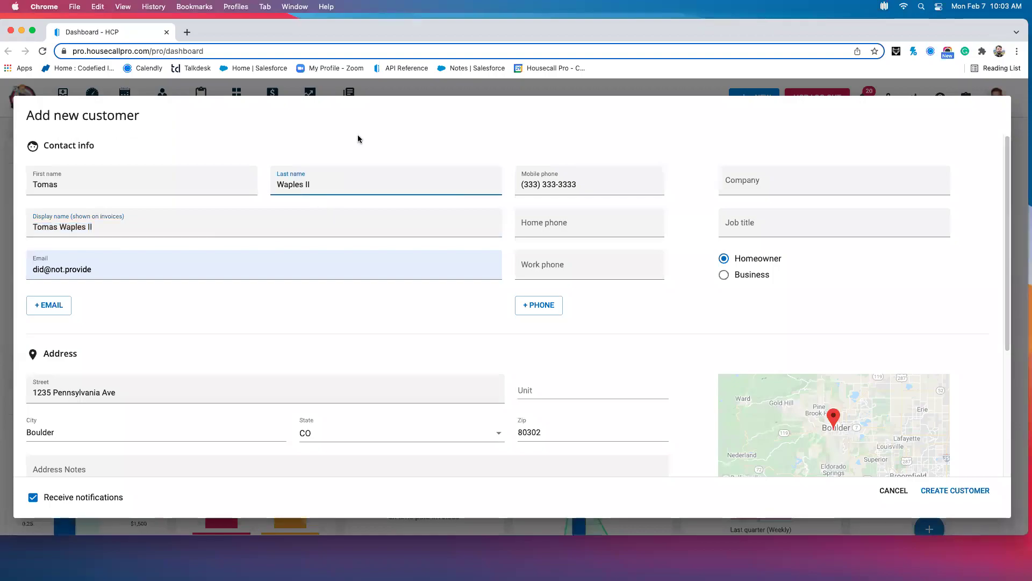
Select the existing last name and display name text on the new-customer form
click(414, 148)
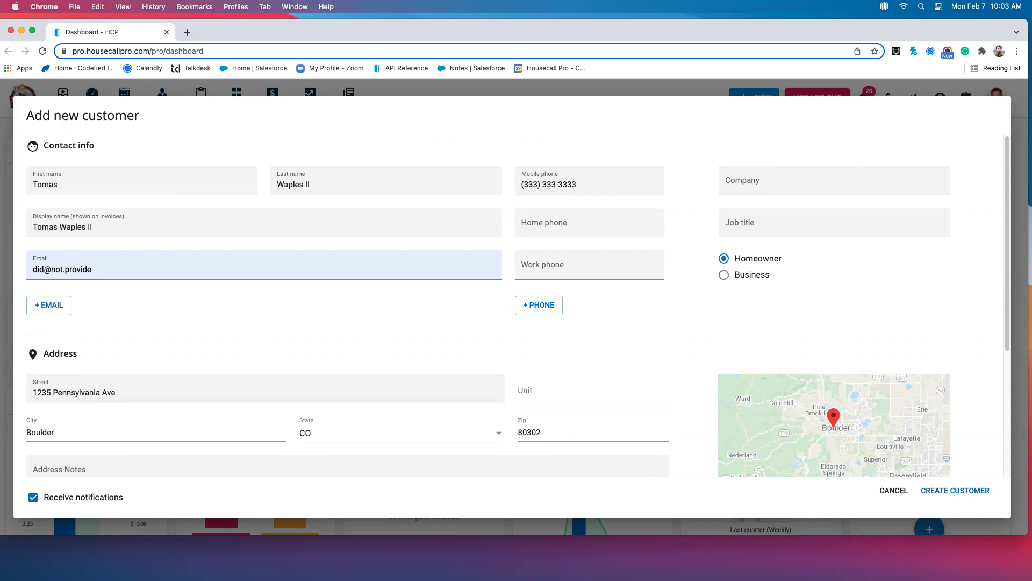
drag(325, 186, 241, 186)
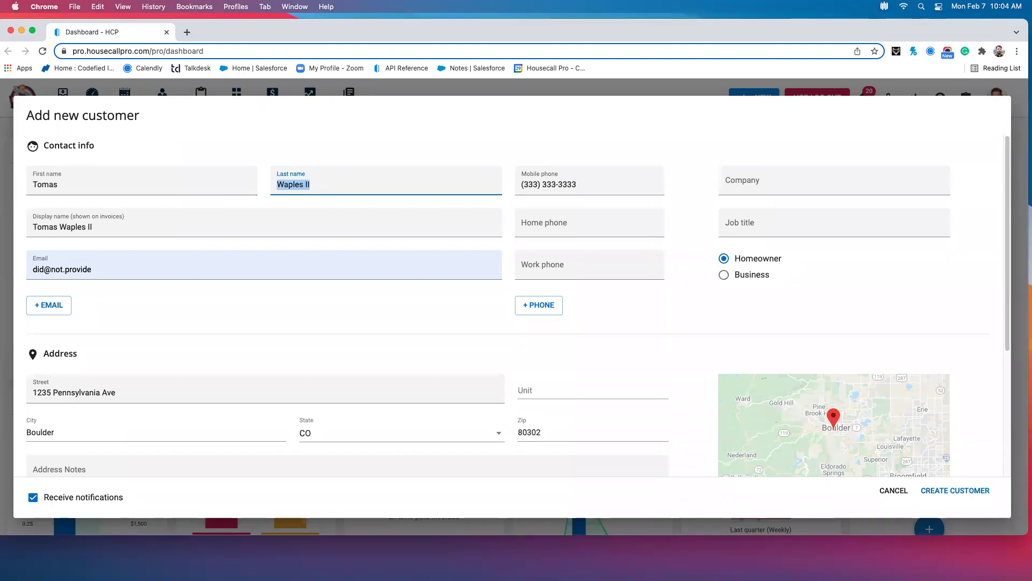
drag(118, 218, 16, 228)
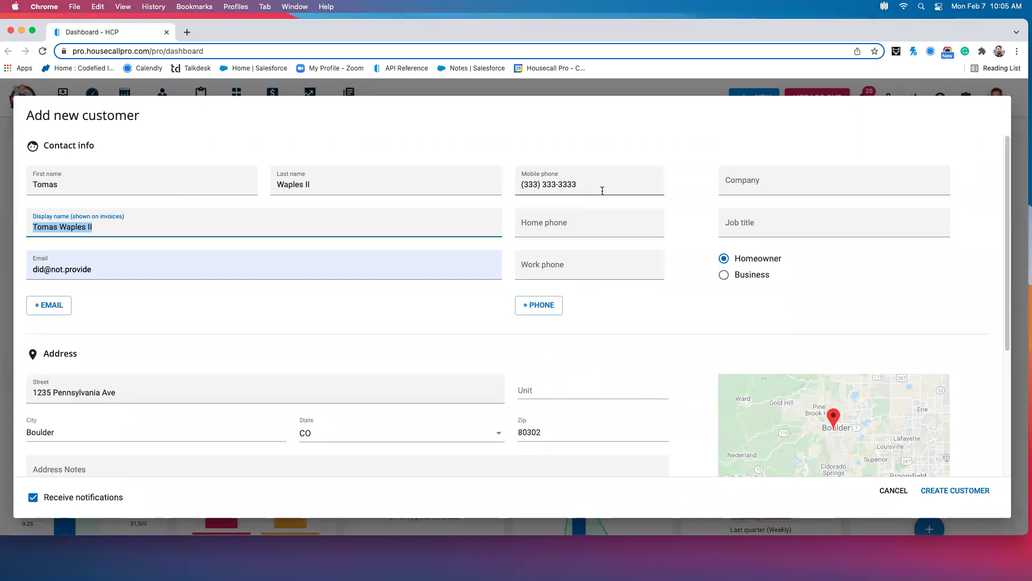
Replace the mobile phone number with a different phone number
click(514, 186)
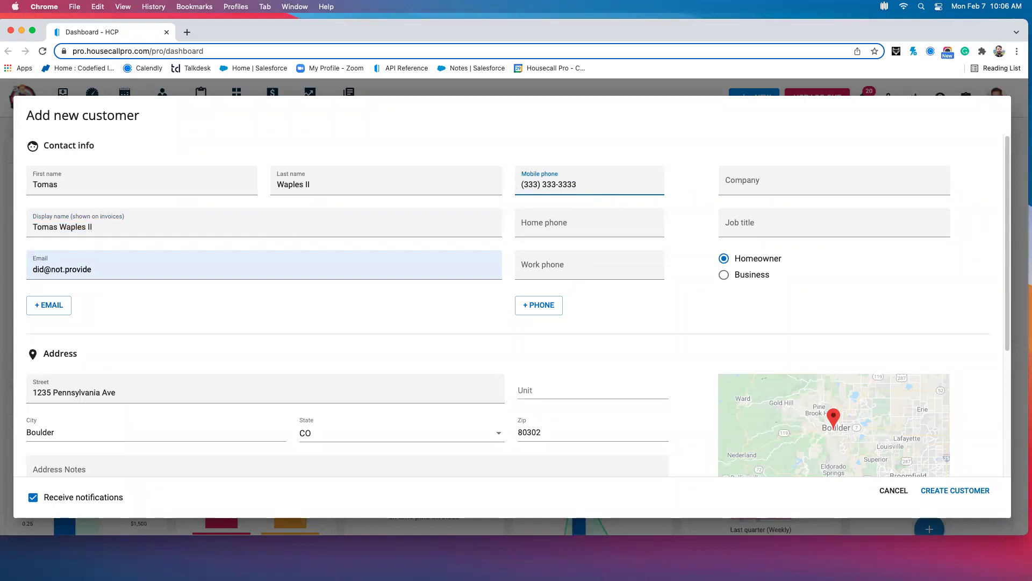
key(BackSpace)
key(BackSpace)
key(BackSpace)
key(BackSpace)
key(BackSpace)
key(BackSpace)
key(BackSpace)
key(BackSpace)
key(BackSpace)
key(BackSpace)
key(BackSpace)
key(BackSpace)
key(BackSpace)
key(BackSpace)
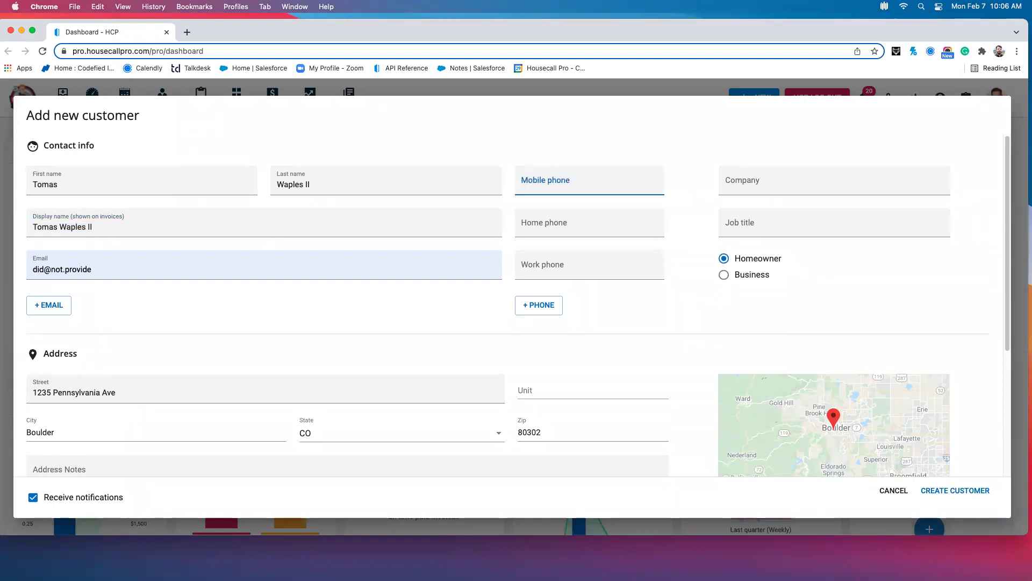
text(4444444444)
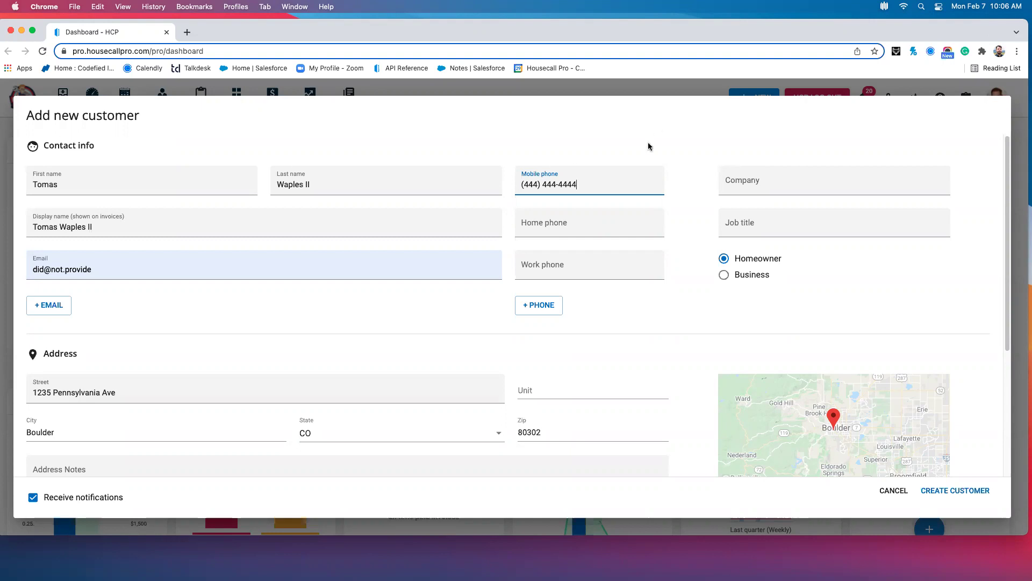
Clear the entire mobile phone value so the field is empty
drag(591, 188, 503, 187)
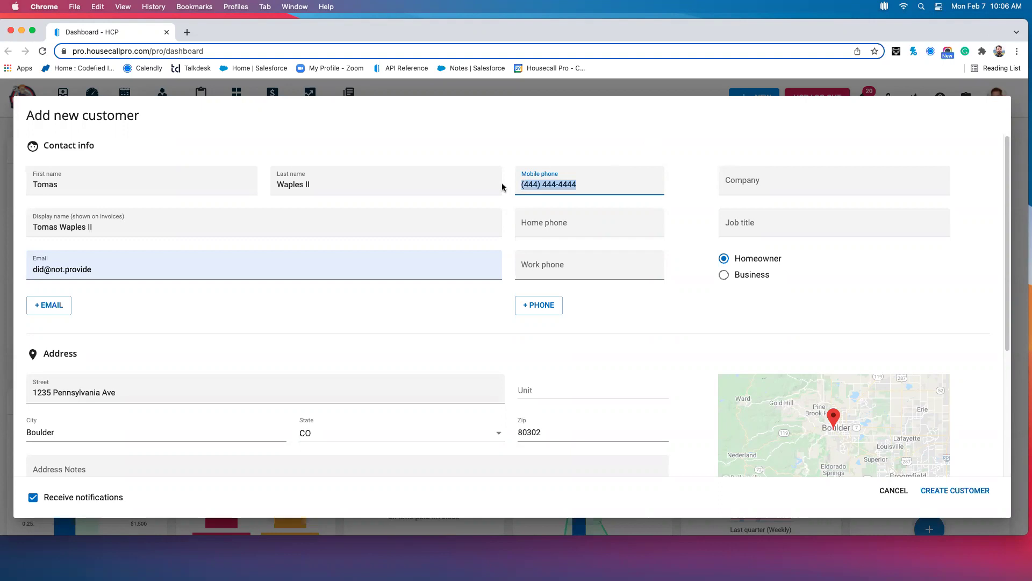
key(BackSpace)
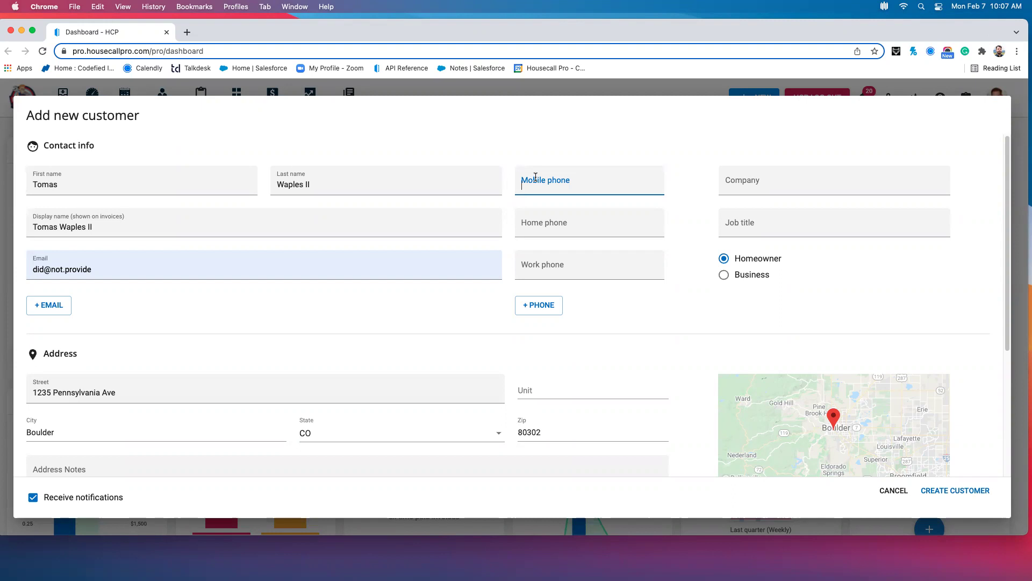
Re-enter the original mobile phone number
text(3333333333)
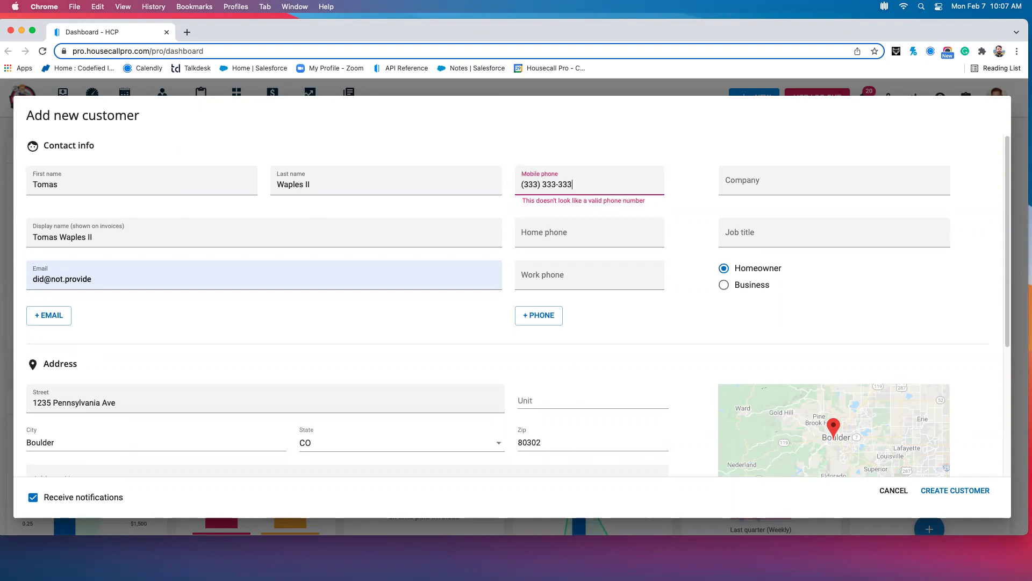
scroll(519, 221, down, 3)
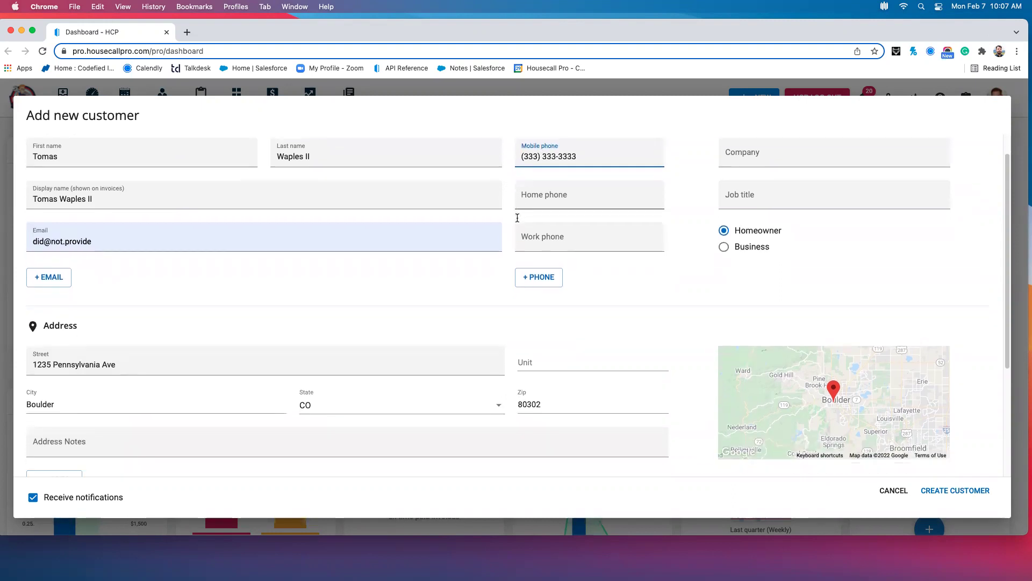
scroll(520, 221, down, 2)
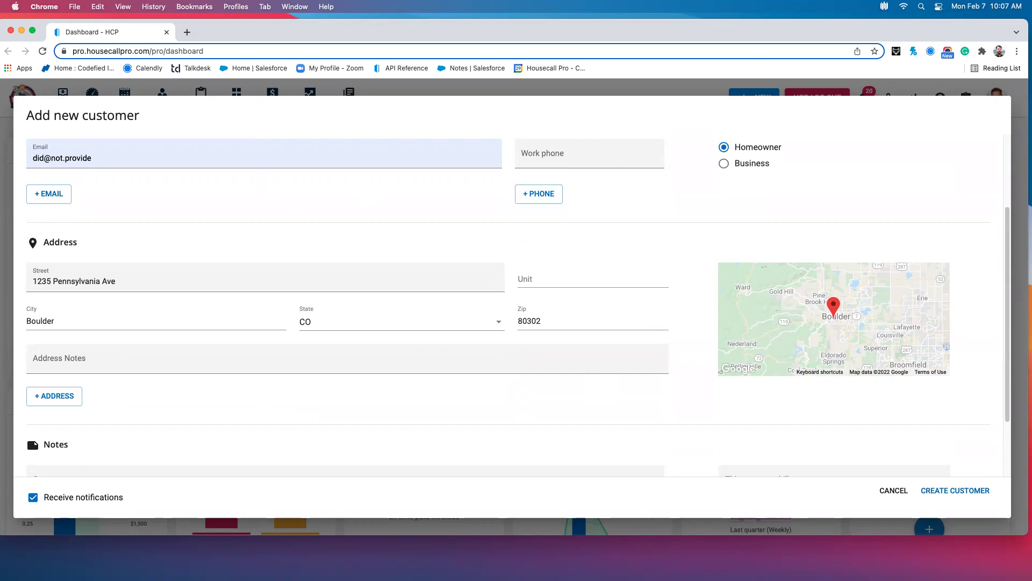
Check the first address's street field, keeping the existing address, and scroll further down
click(456, 269)
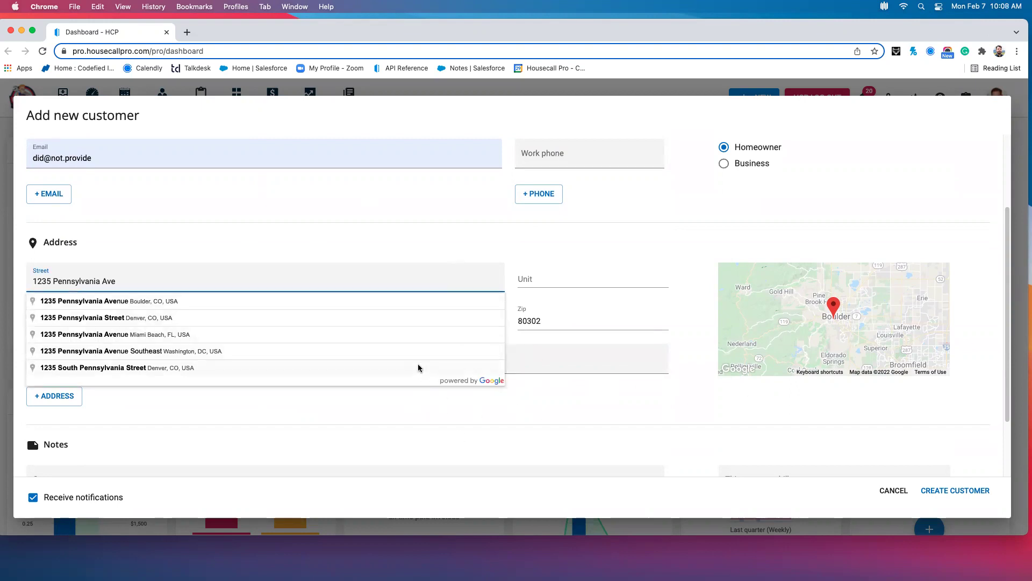
click(567, 408)
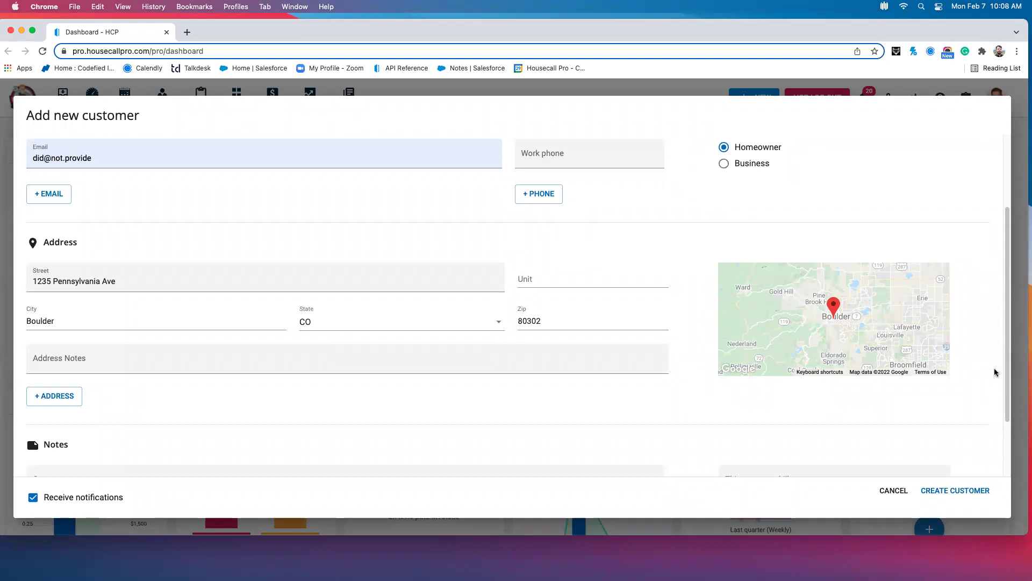
scroll(553, 369, down, 1)
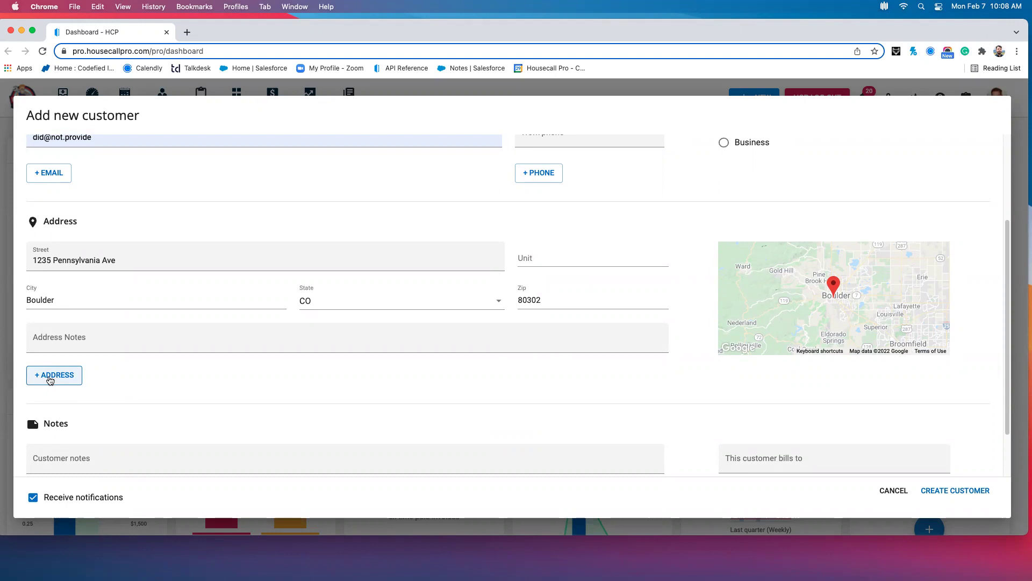
Add a second address by entering a street number and choosing the matching suggested Boulder street
click(50, 376)
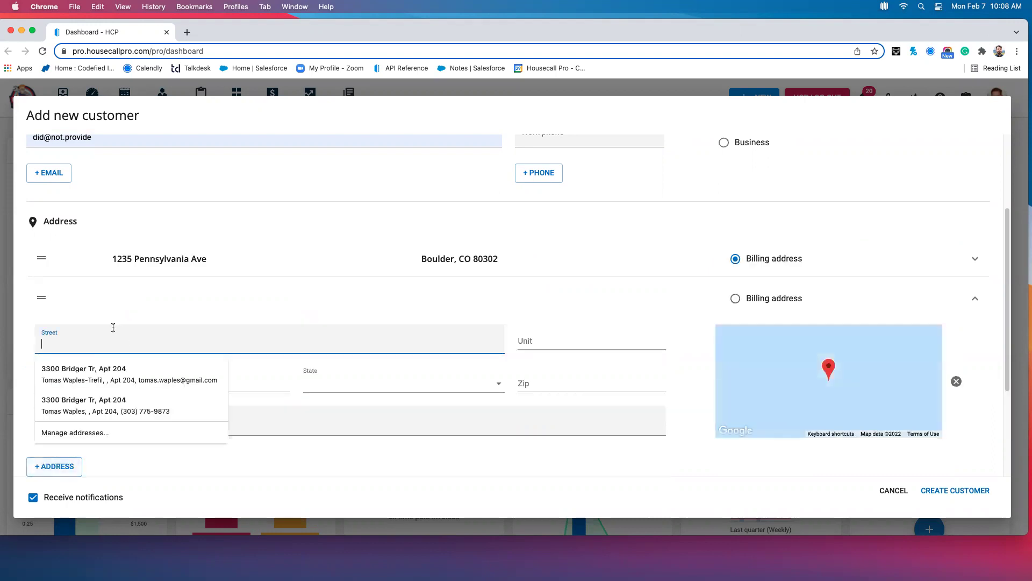
text(456)
key(BackSpace)
key(BackSpace)
key(BackSpace)
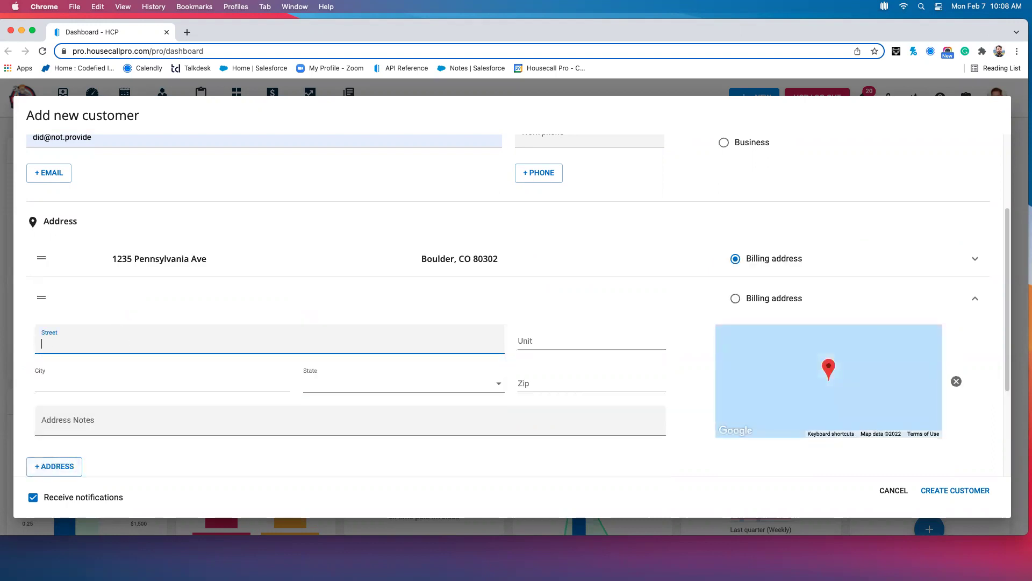
text(234)
click(66, 381)
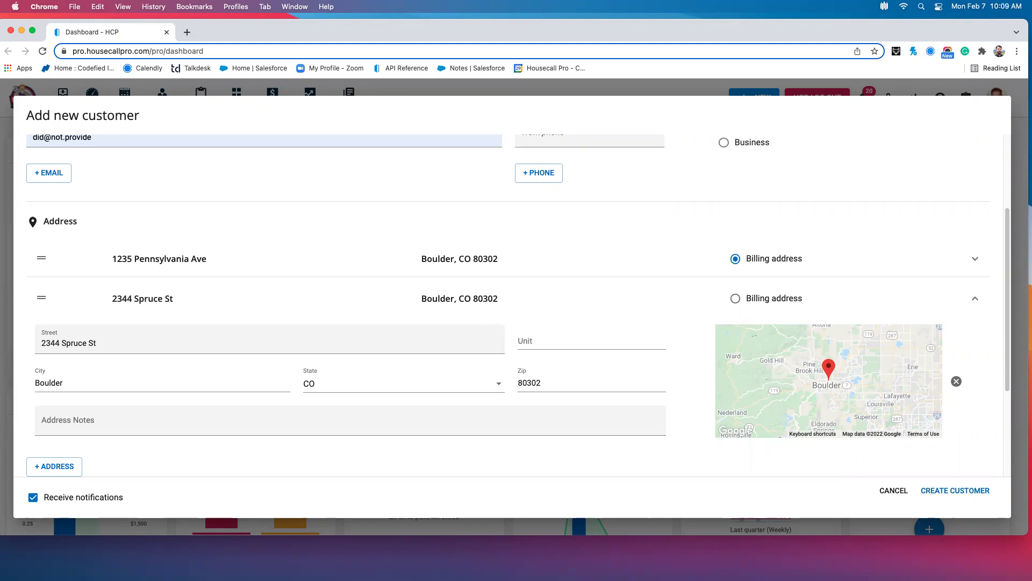
Scroll down the saved parent customer's profile page
scroll(843, 349, down, 3)
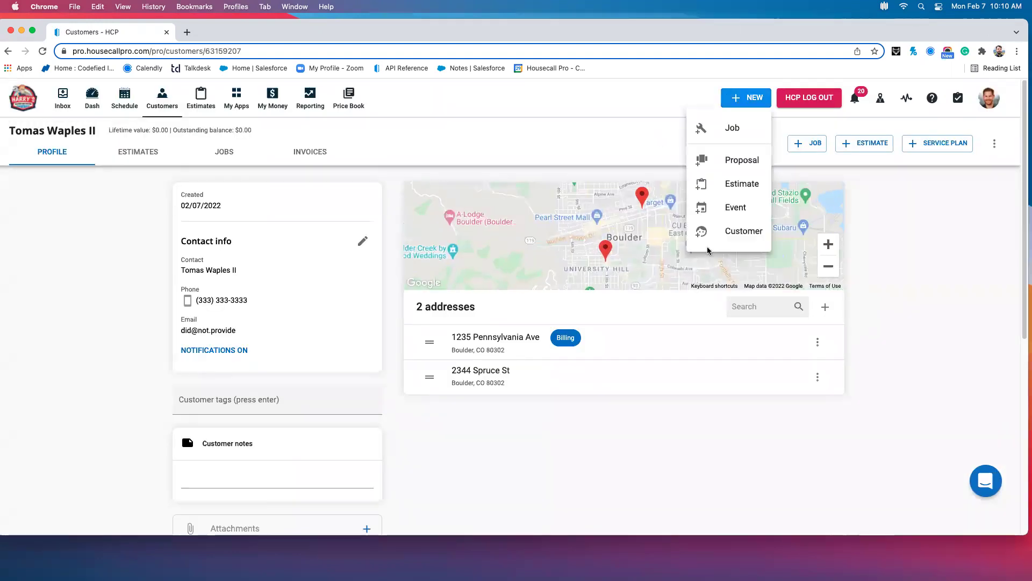
Start a new customer and enter the child's first name, last name and mobile number
click(746, 240)
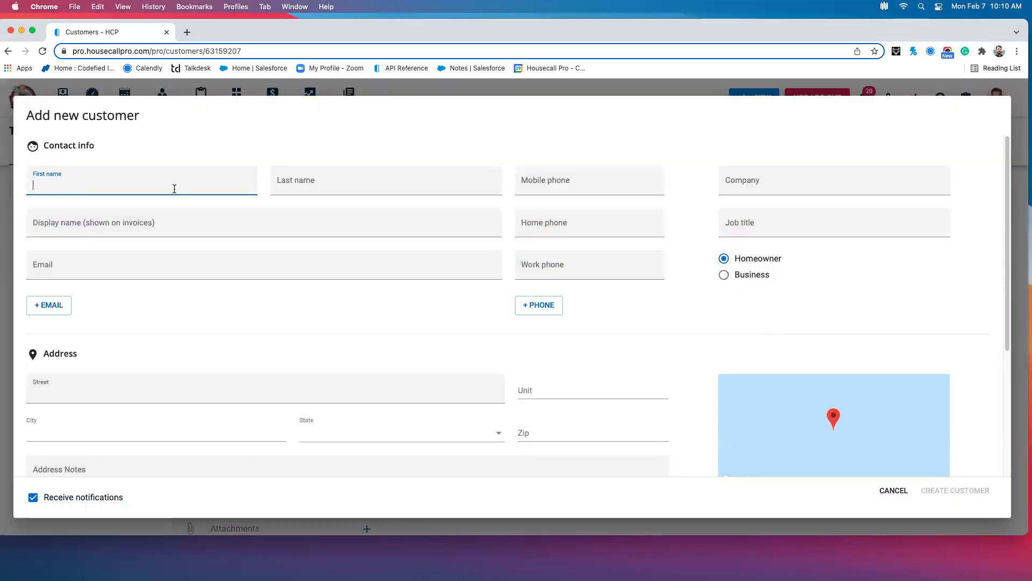
text(John)
key(Tab)
text(Smith)
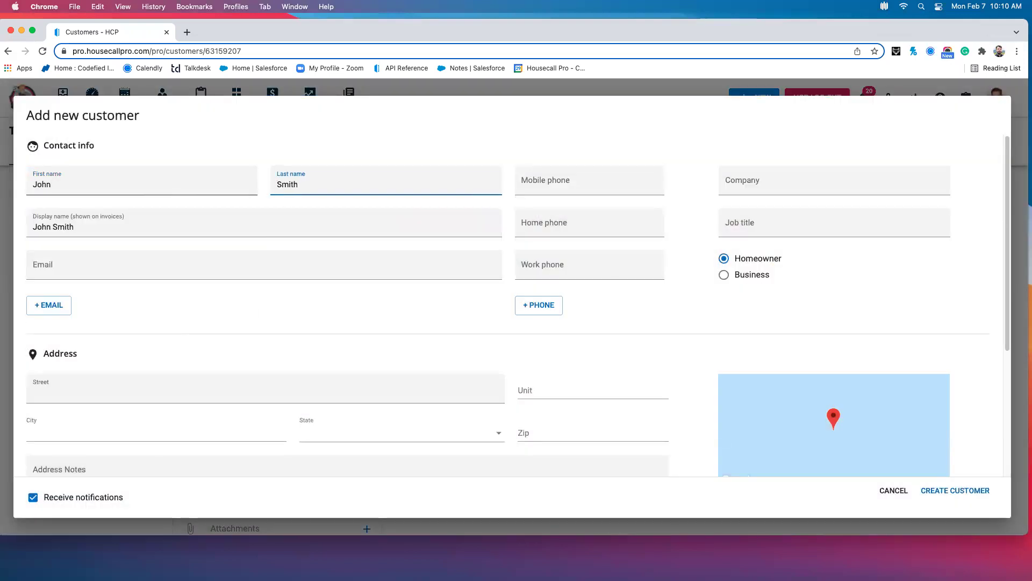
key(Tab)
text(444) 444-)
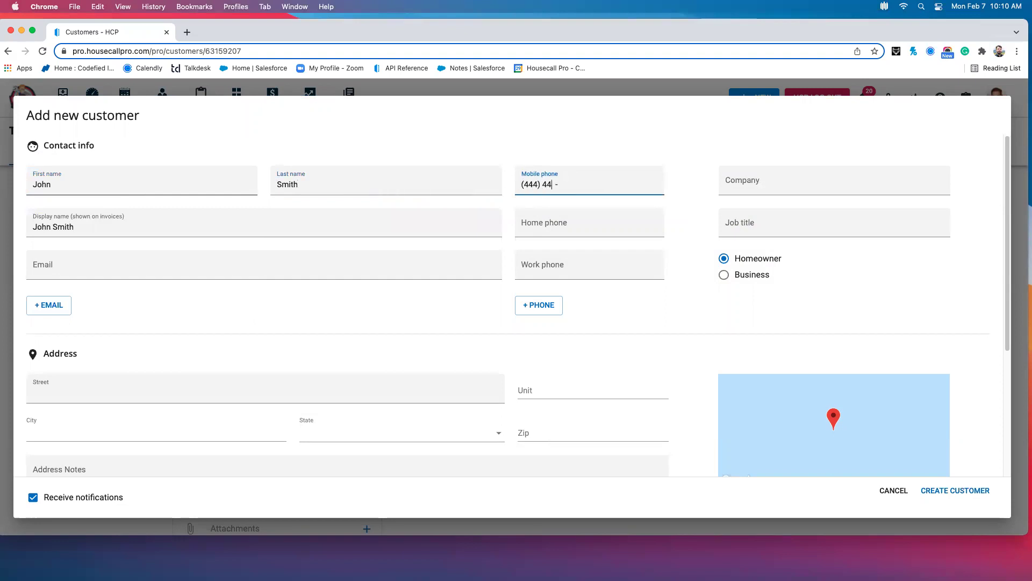
text(44)
key(Tab)
key(Tab)
key(Tab)
key(Tab)
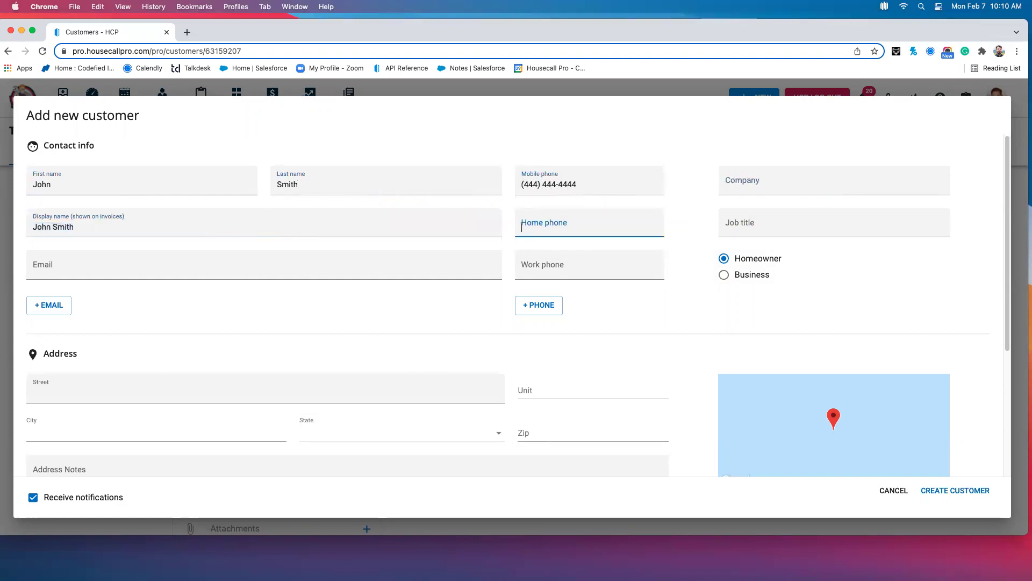
key(Tab)
Fill the email from its suggestion and pick the Boulder street address from the suggestions
text(did)
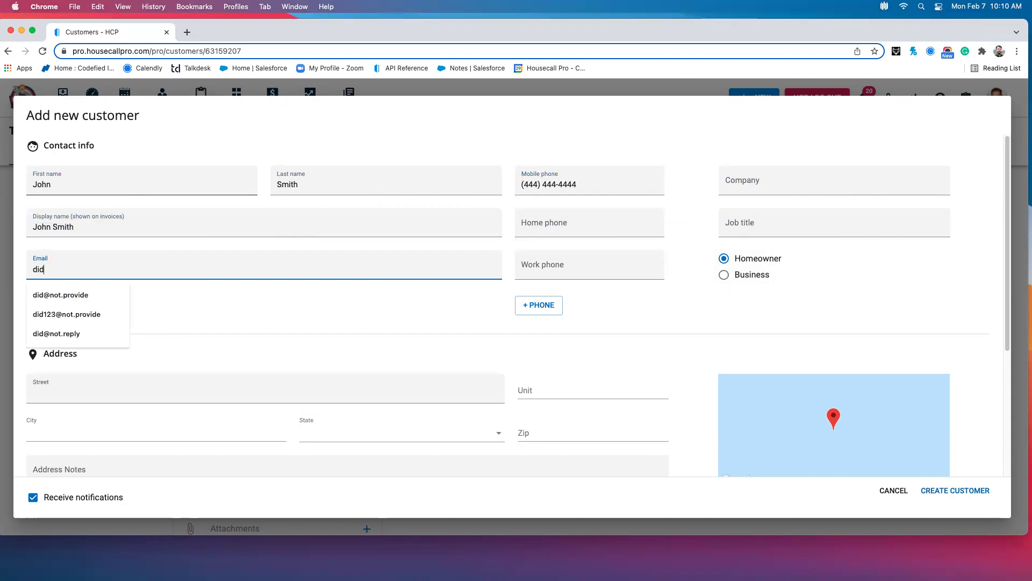
click(60, 295)
click(94, 396)
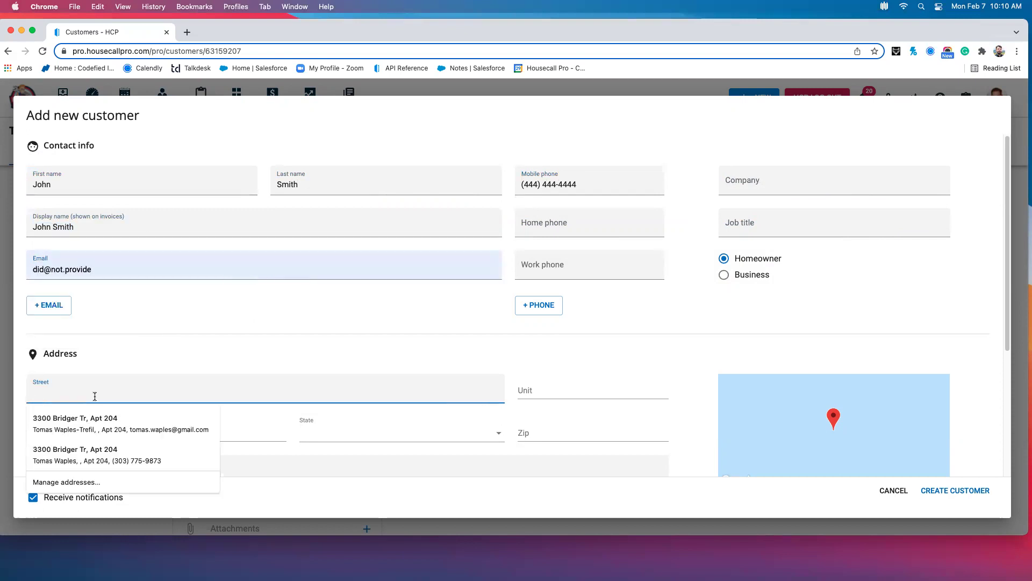
text(4561)
click(90, 431)
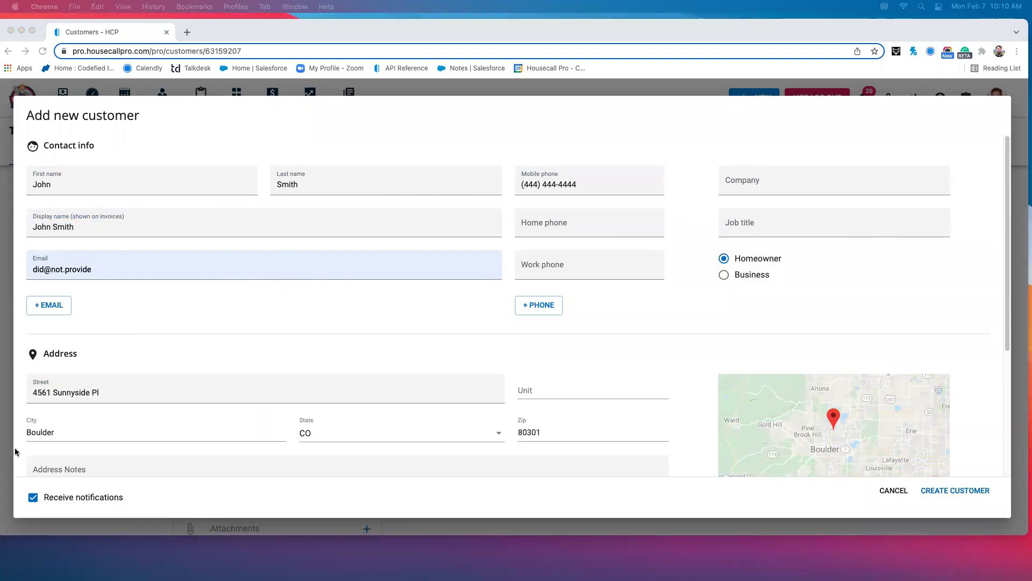
Set 'This customer bills to' by searching for the parent's name and choosing their record
scroll(402, 342, down, 5)
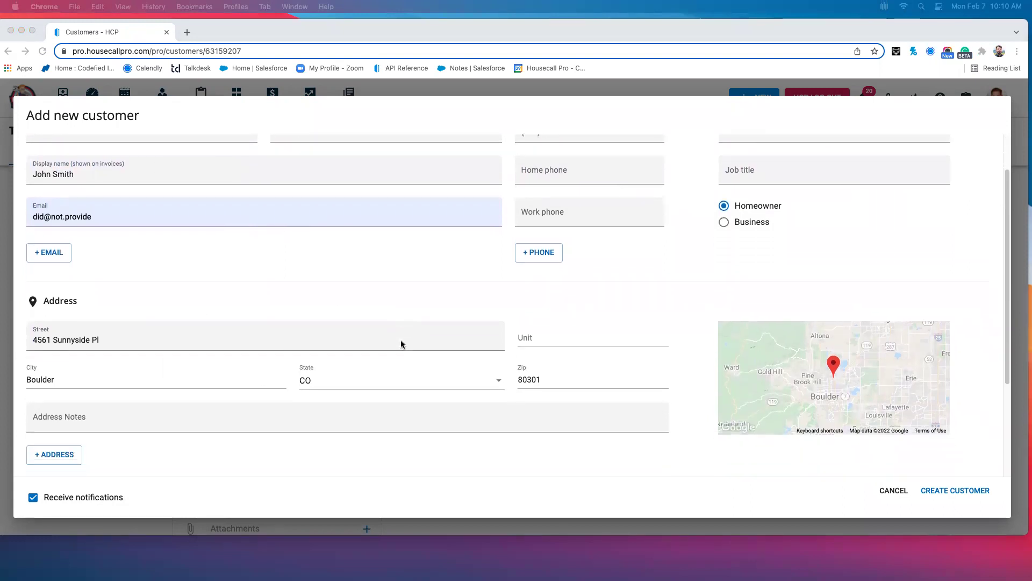
scroll(401, 342, down, 1)
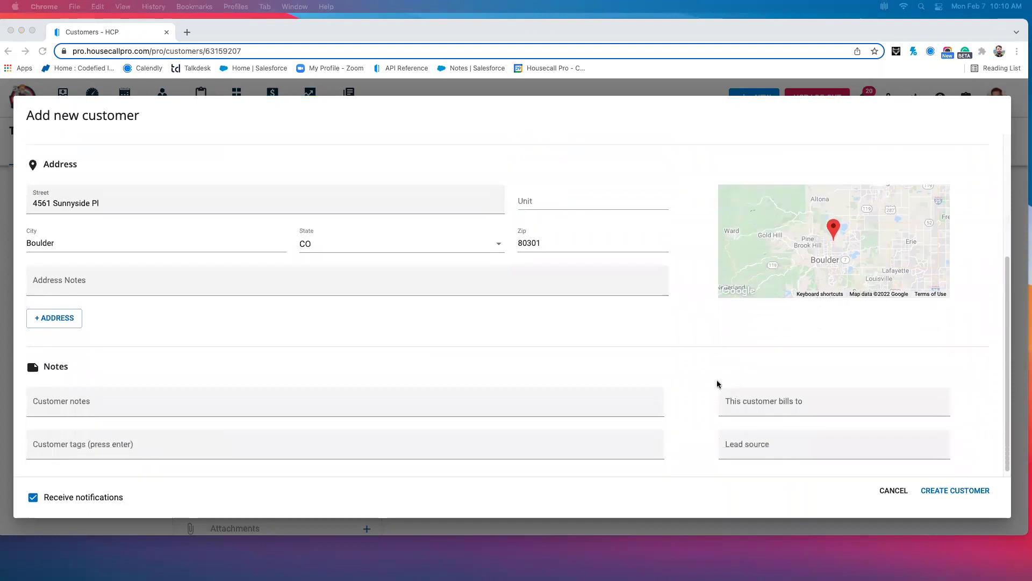
click(746, 391)
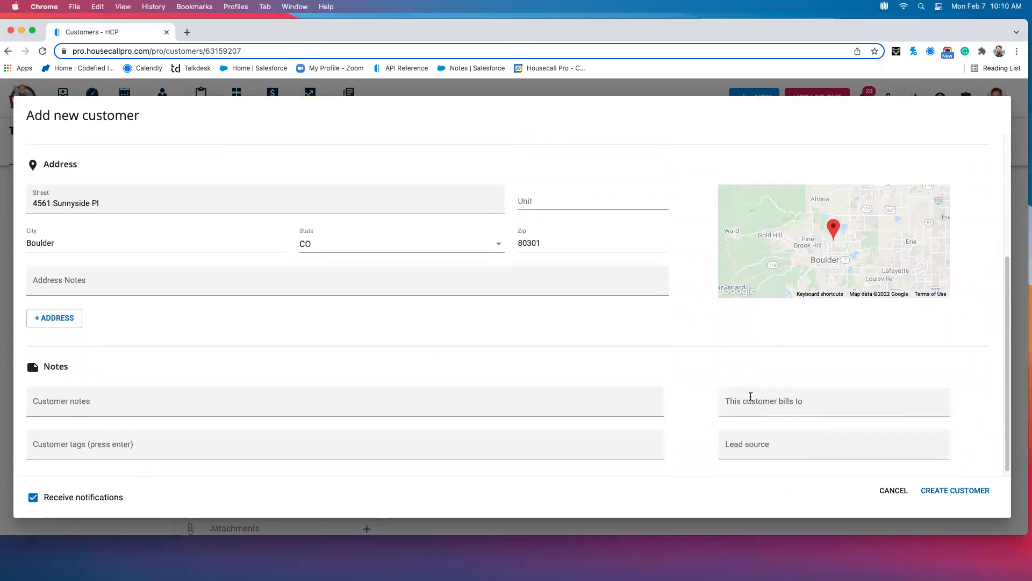
click(751, 396)
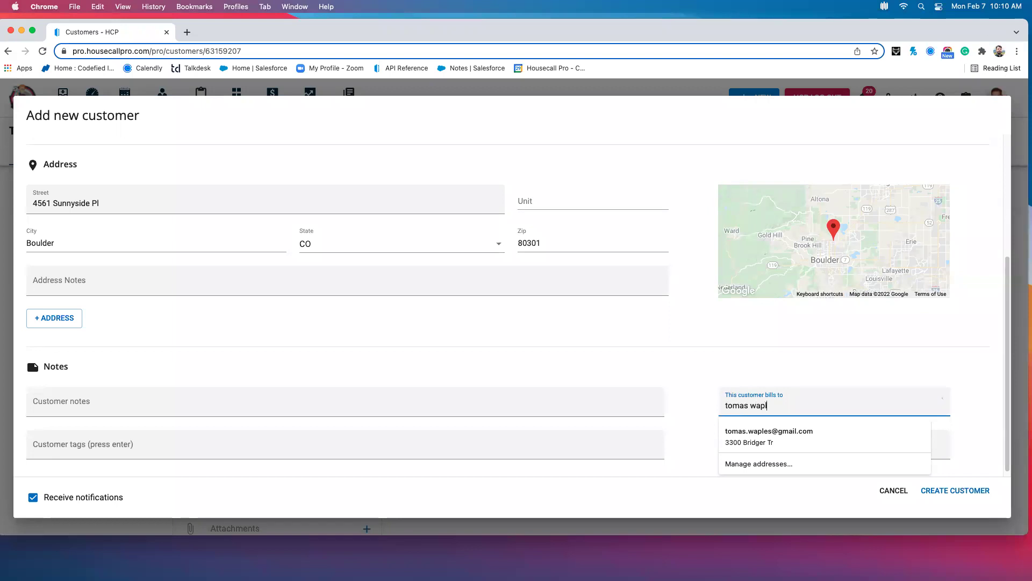
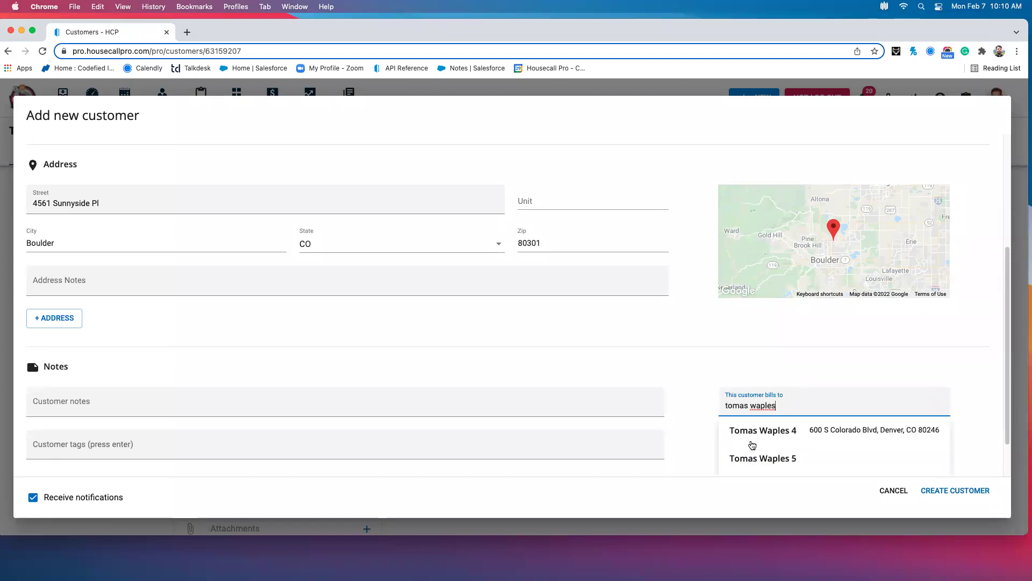
scroll(752, 445, down, 2)
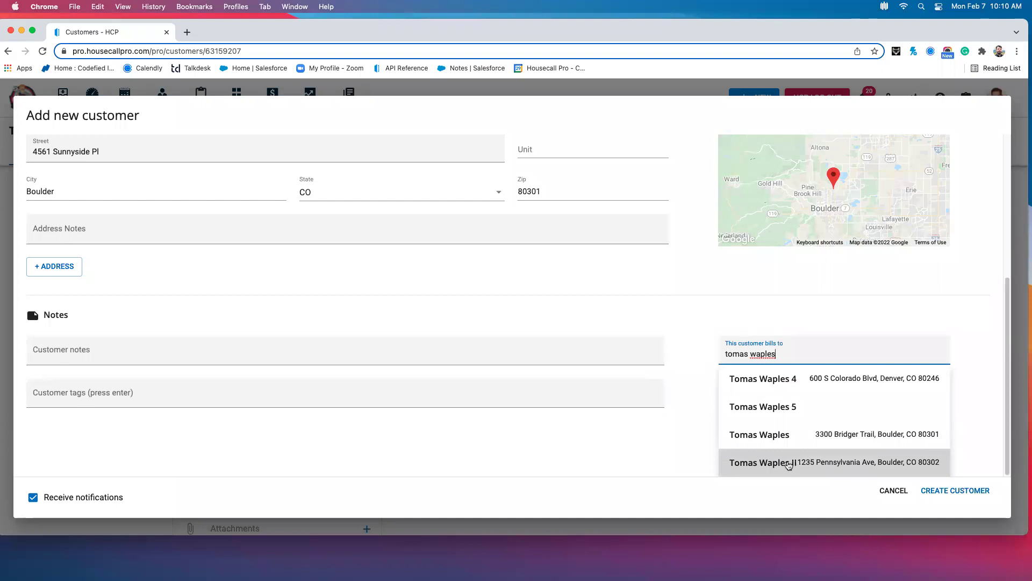
click(788, 463)
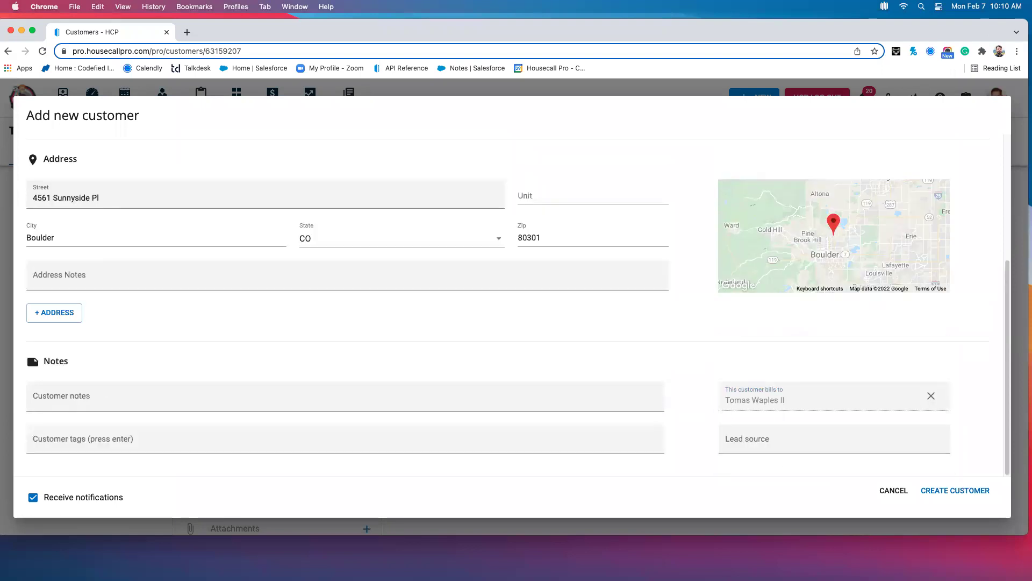